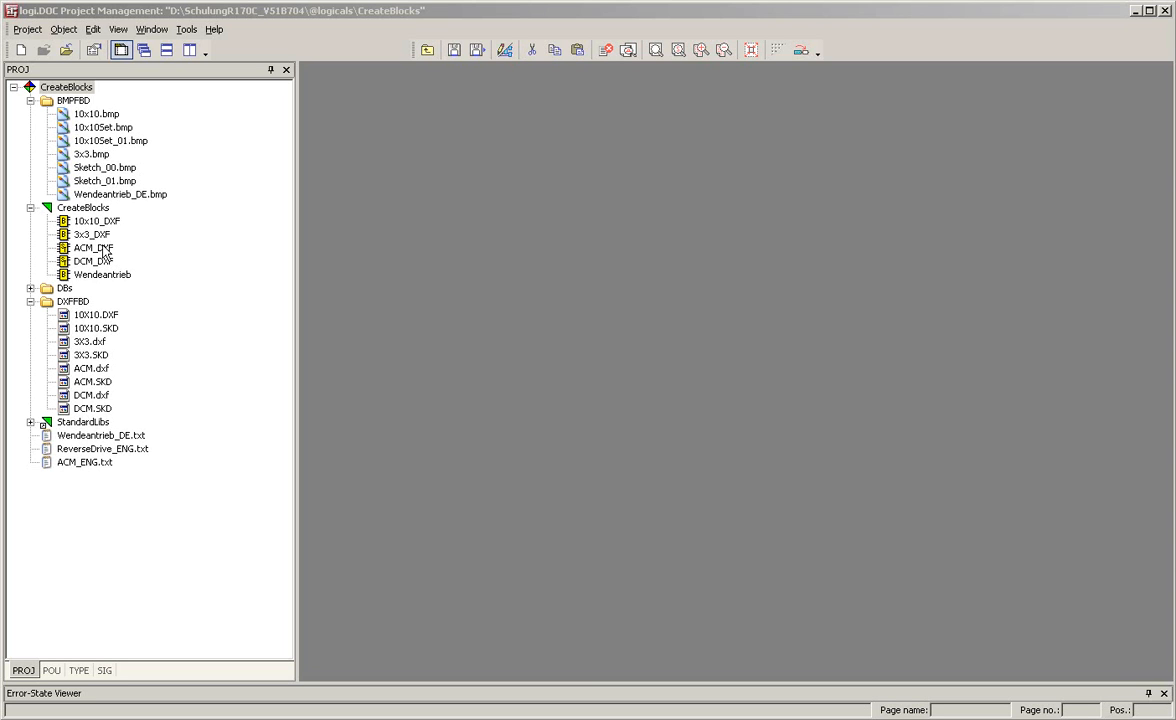
# Open the existing ACM_DXF block and examine its graphic and its input and output pins
pyautogui.doubleClick(102, 250)
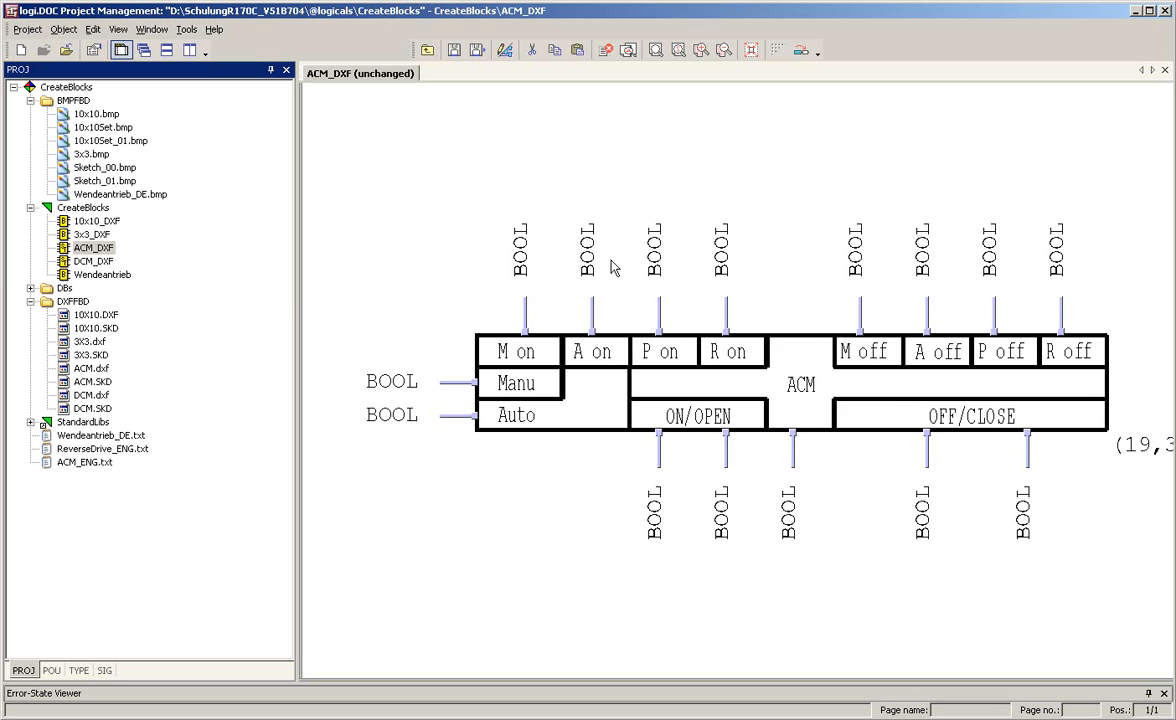
pyautogui.click(968, 320)
pyautogui.click(605, 428)
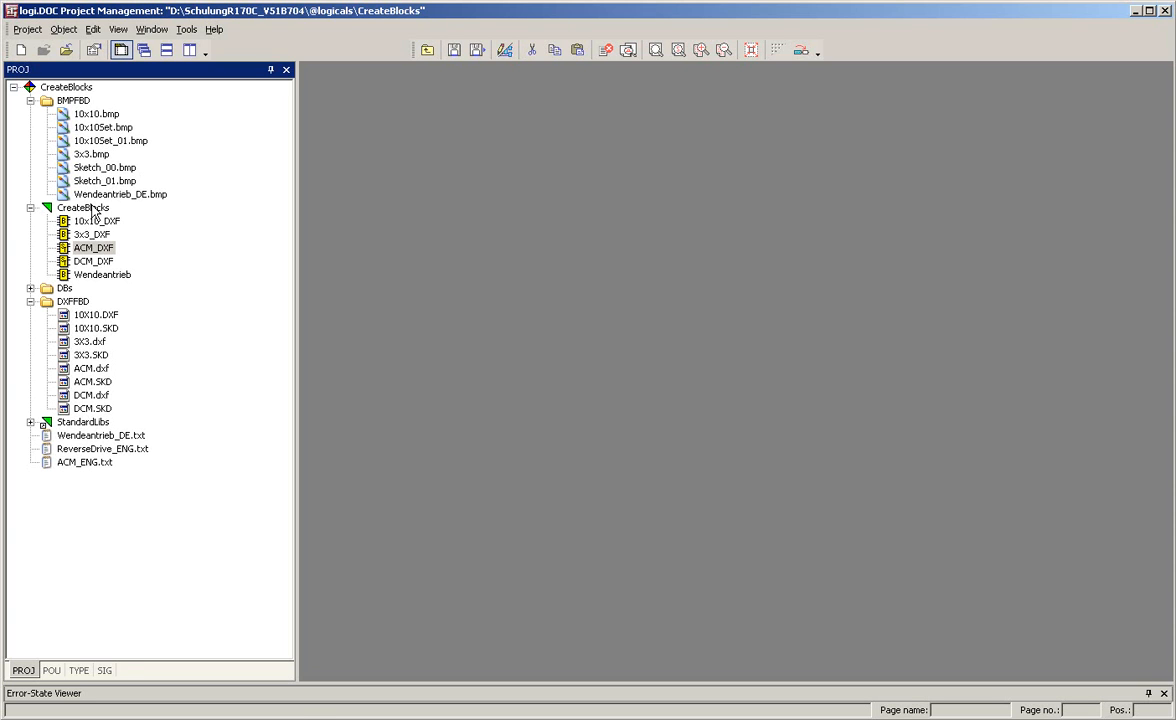
# Create a FunctionBlockType(FBD) object named ACM_Block in the CreateBlocks library
pyautogui.rightClick(93, 210)
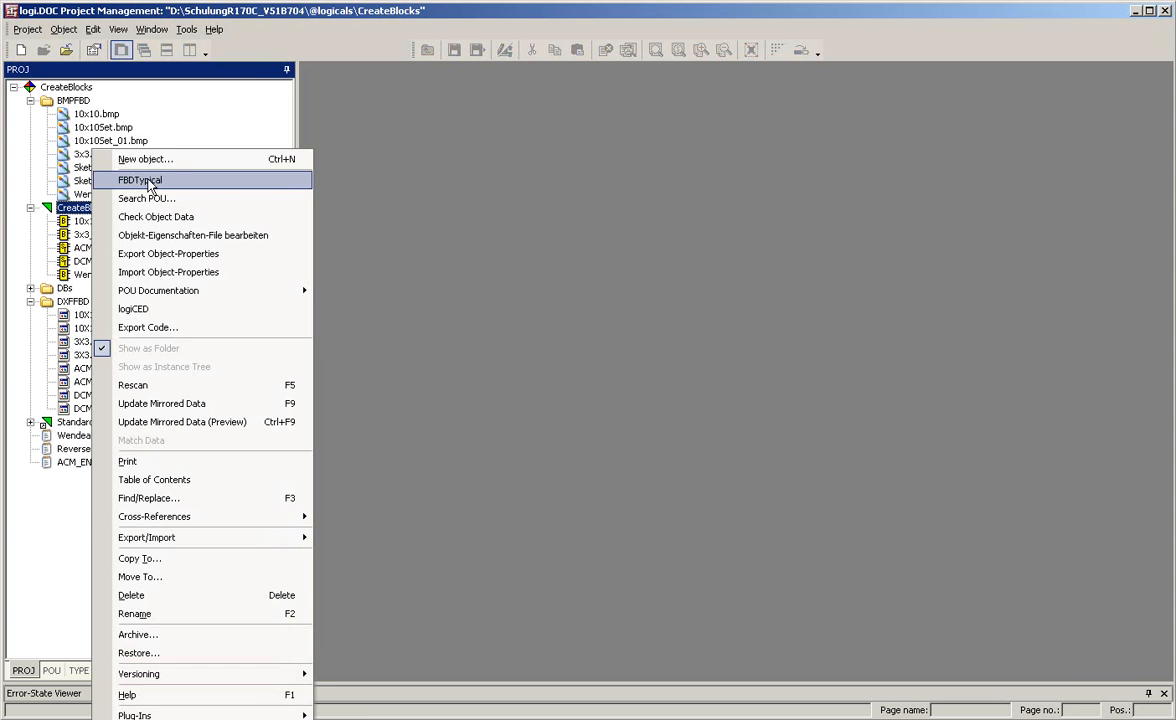
pyautogui.click(146, 161)
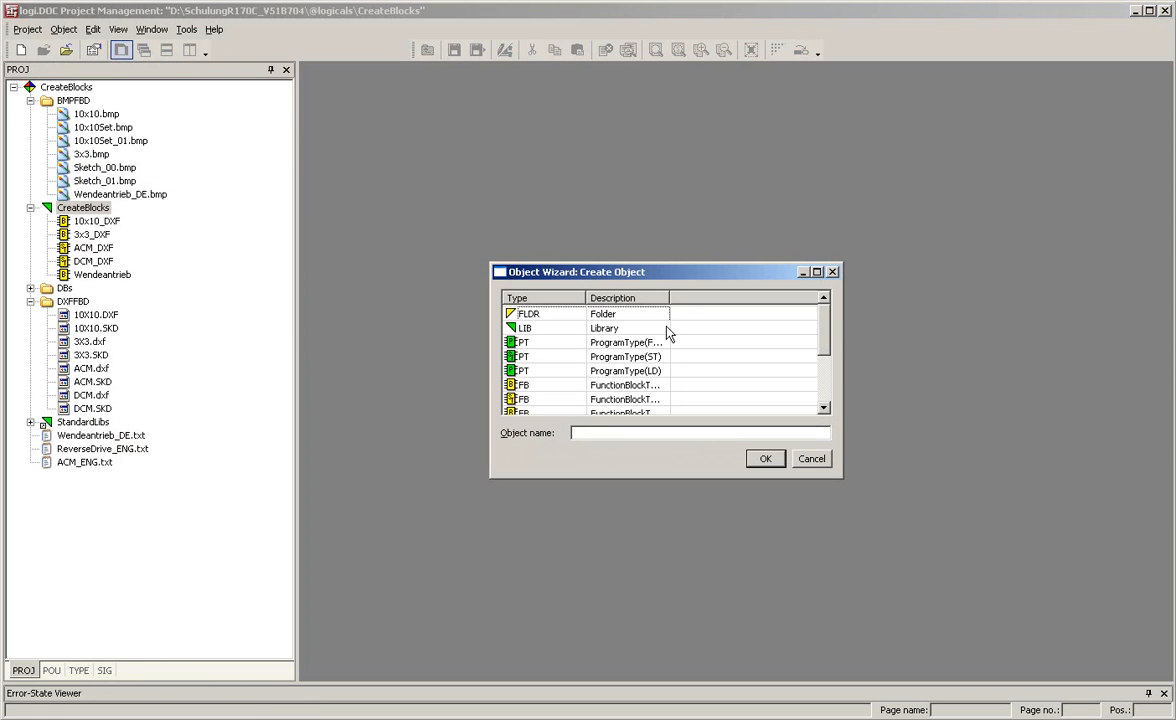
pyautogui.moveTo(667, 297); pyautogui.dragTo(768, 297)
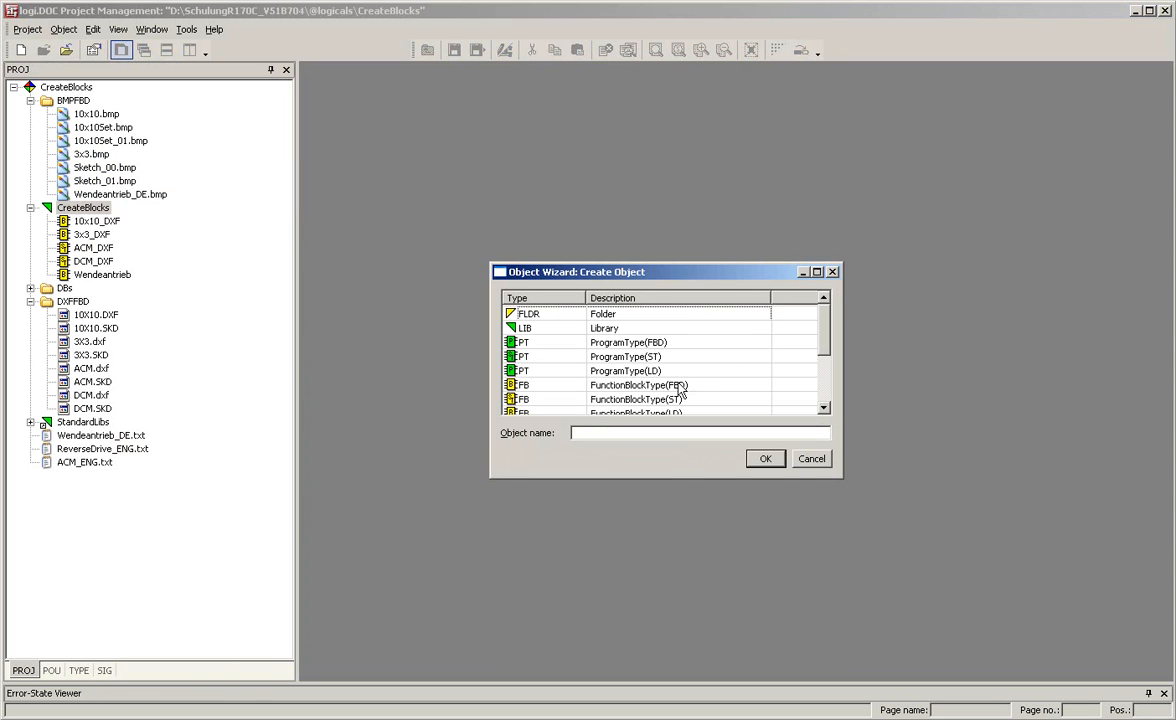
pyautogui.click(679, 390)
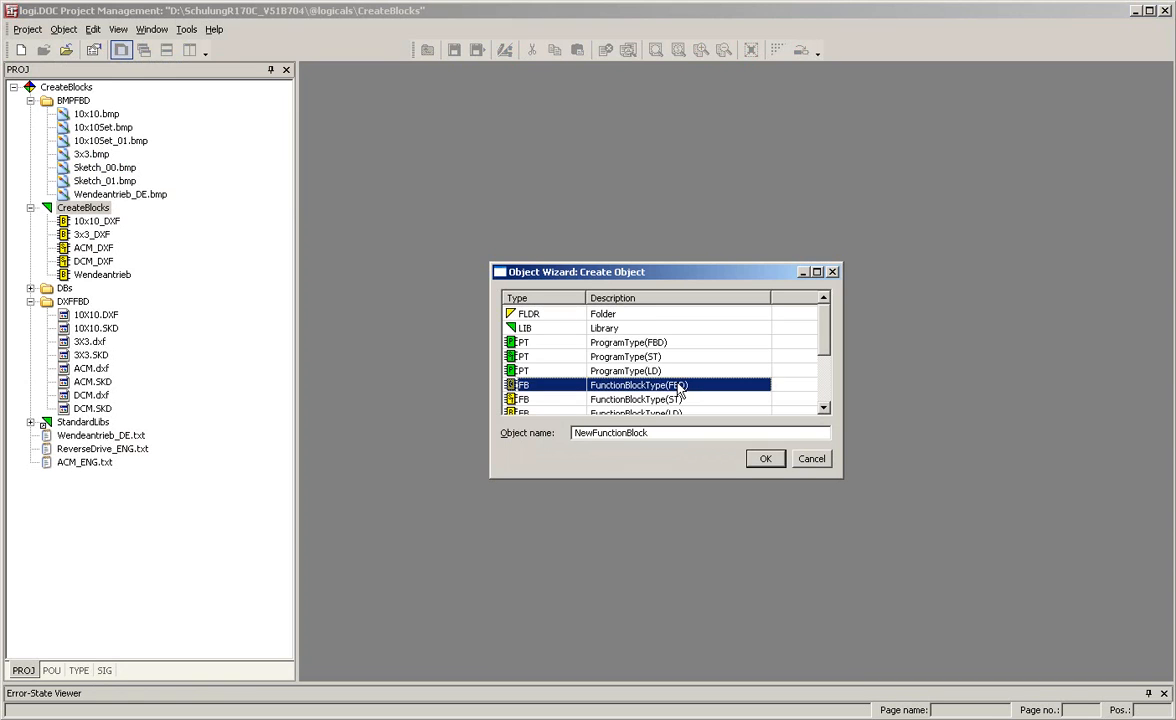
pyautogui.click(651, 433)
pyautogui.hotkey('shift', 'Home')
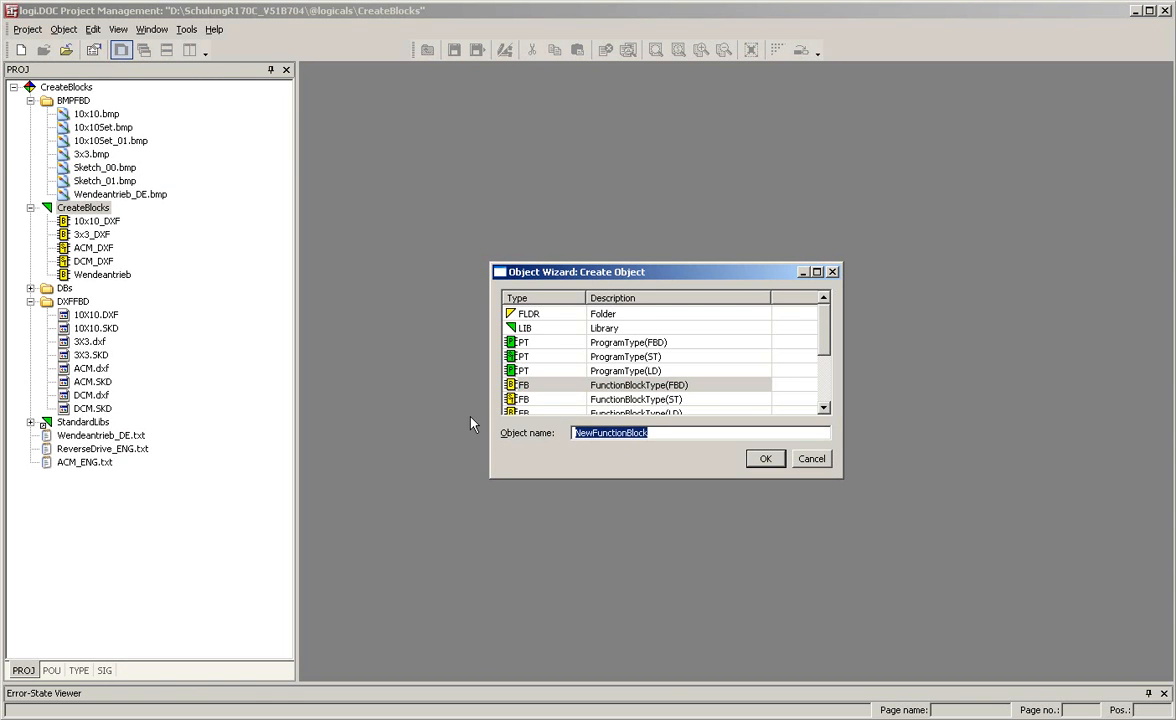
pyautogui.write('ACM')
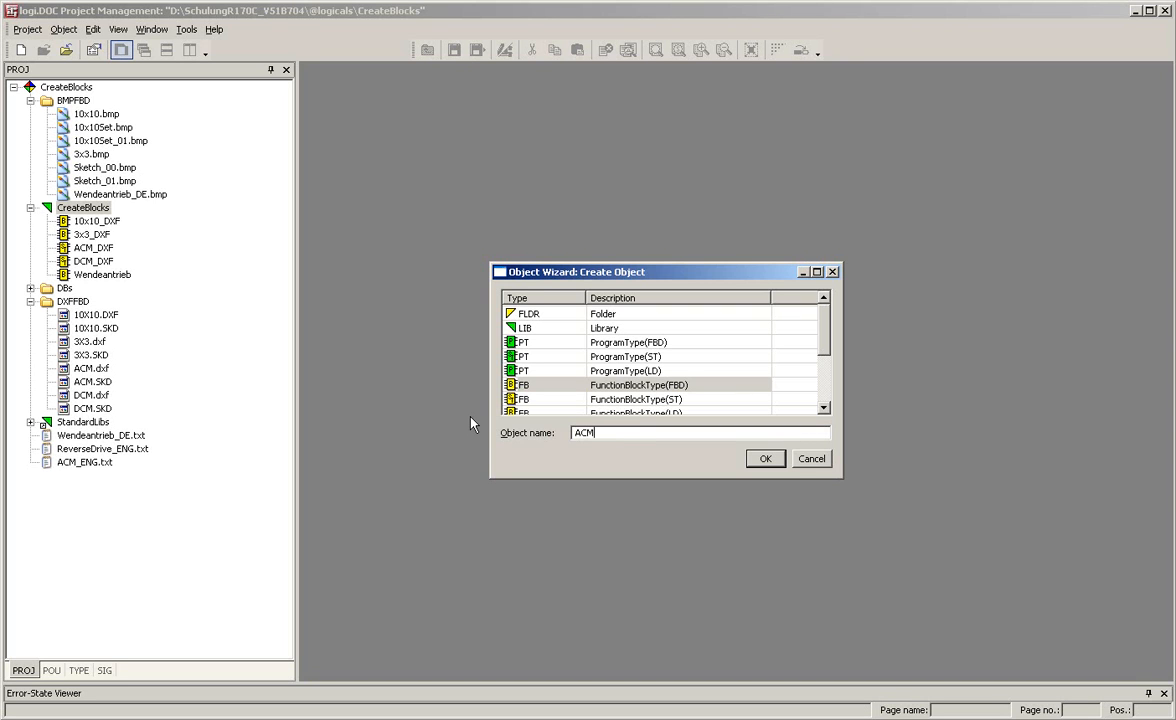
pyautogui.write('_Block')
pyautogui.click(760, 459)
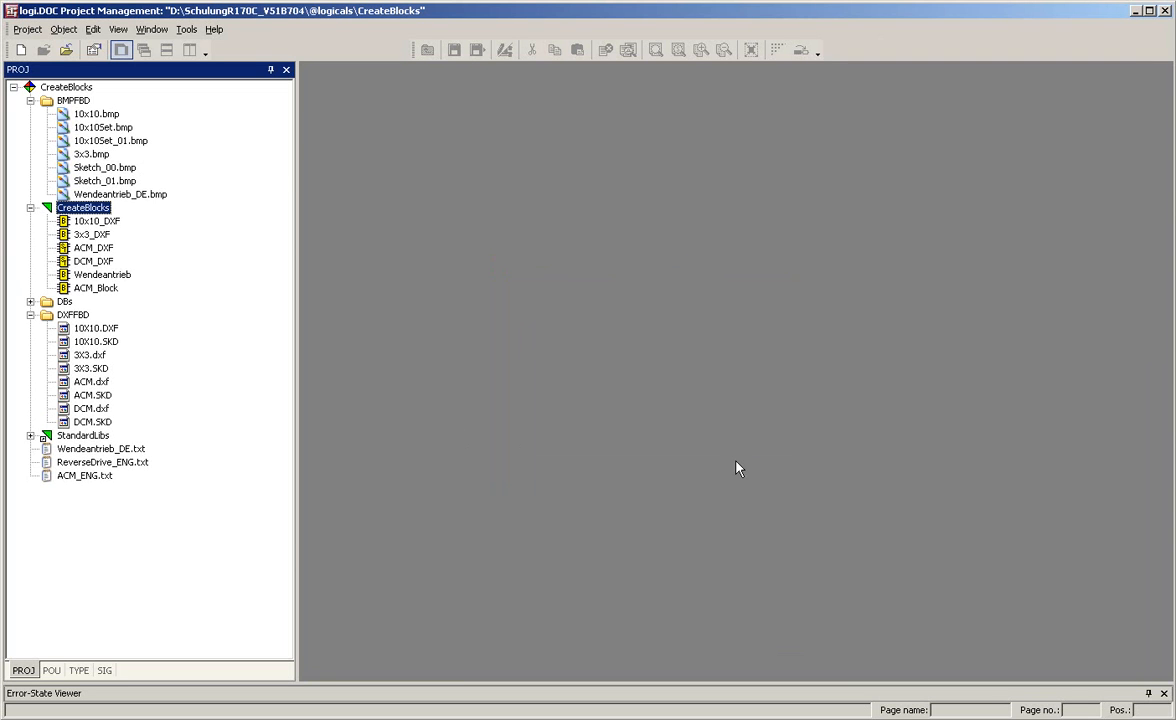
# Open ACM_Block and resize its interface symbol to 19 by 3 grid units
pyautogui.doubleClick(104, 288)
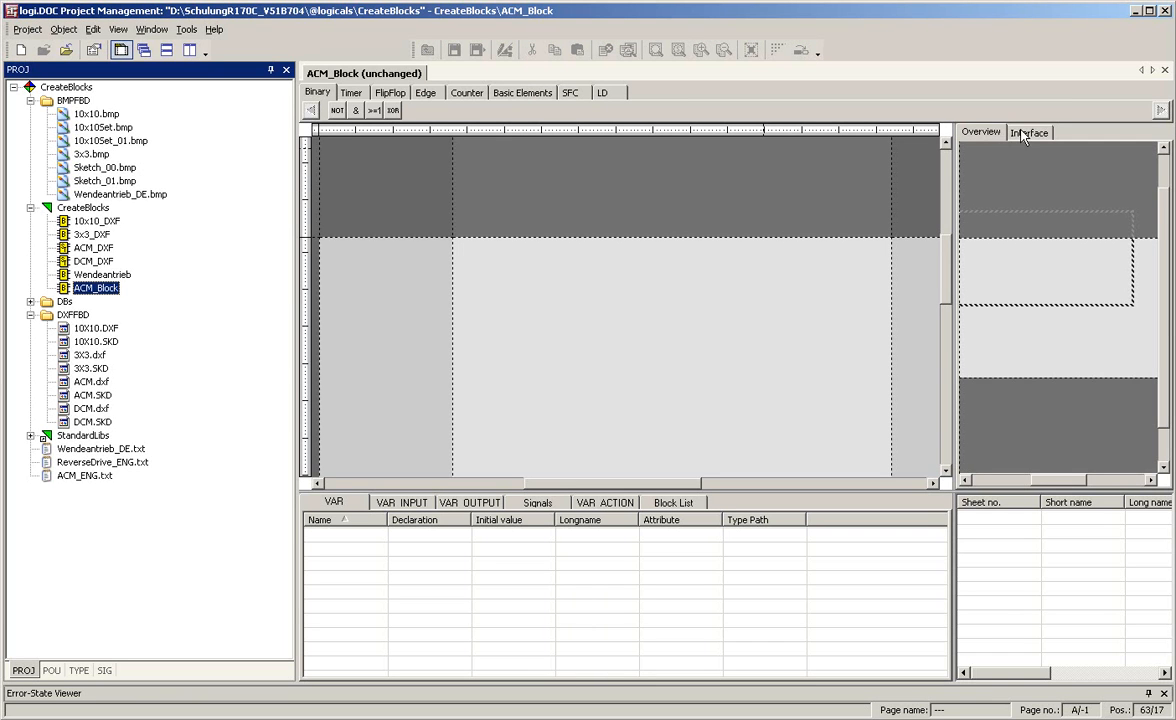
pyautogui.click(1041, 133)
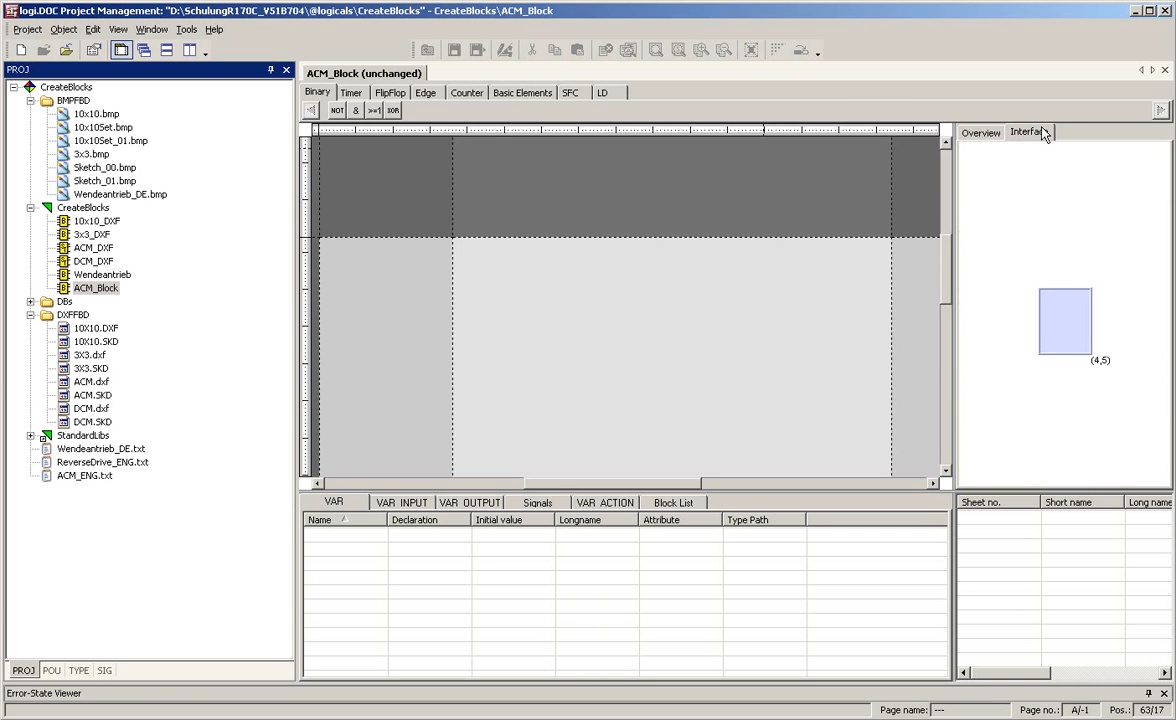
pyautogui.click(1070, 297)
pyautogui.moveTo(1094, 312); pyautogui.dragTo(1174, 312)
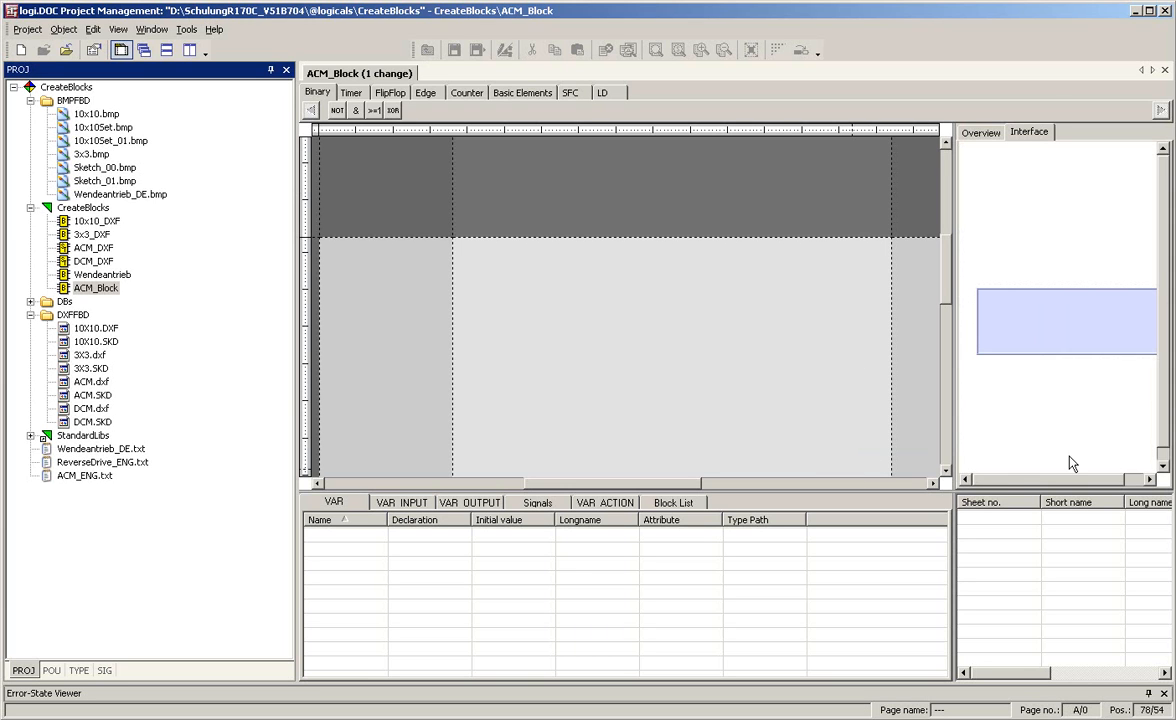
pyautogui.moveTo(1077, 480); pyautogui.dragTo(1137, 482)
pyautogui.click(1132, 332)
pyautogui.moveTo(1142, 321); pyautogui.dragTo(1172, 321)
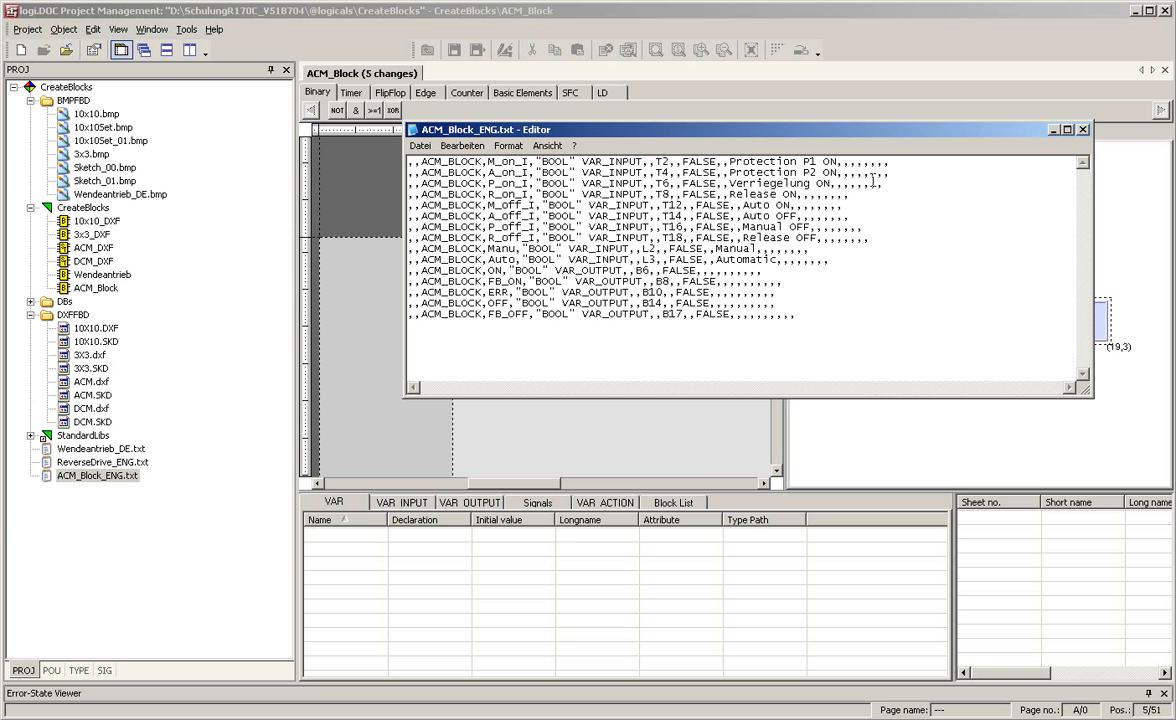
# Close the variable list text file and import the block's variables from ACM_Block_ENG.txt
pyautogui.click(1085, 131)
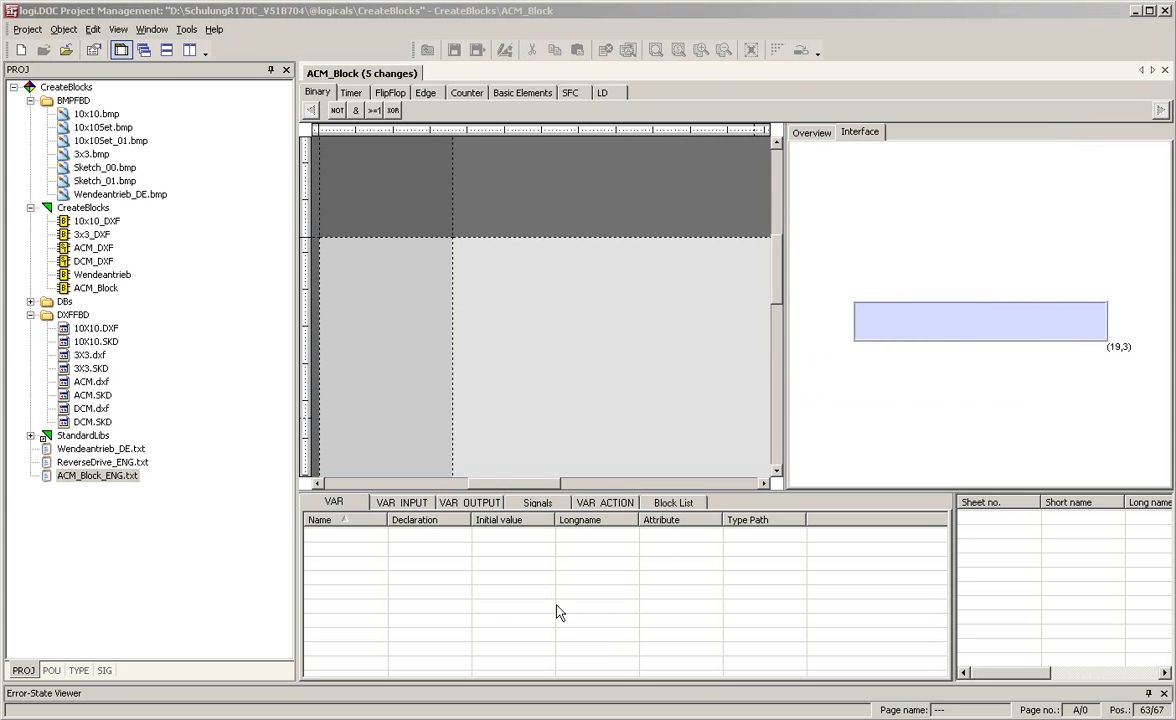
pyautogui.rightClick(497, 598)
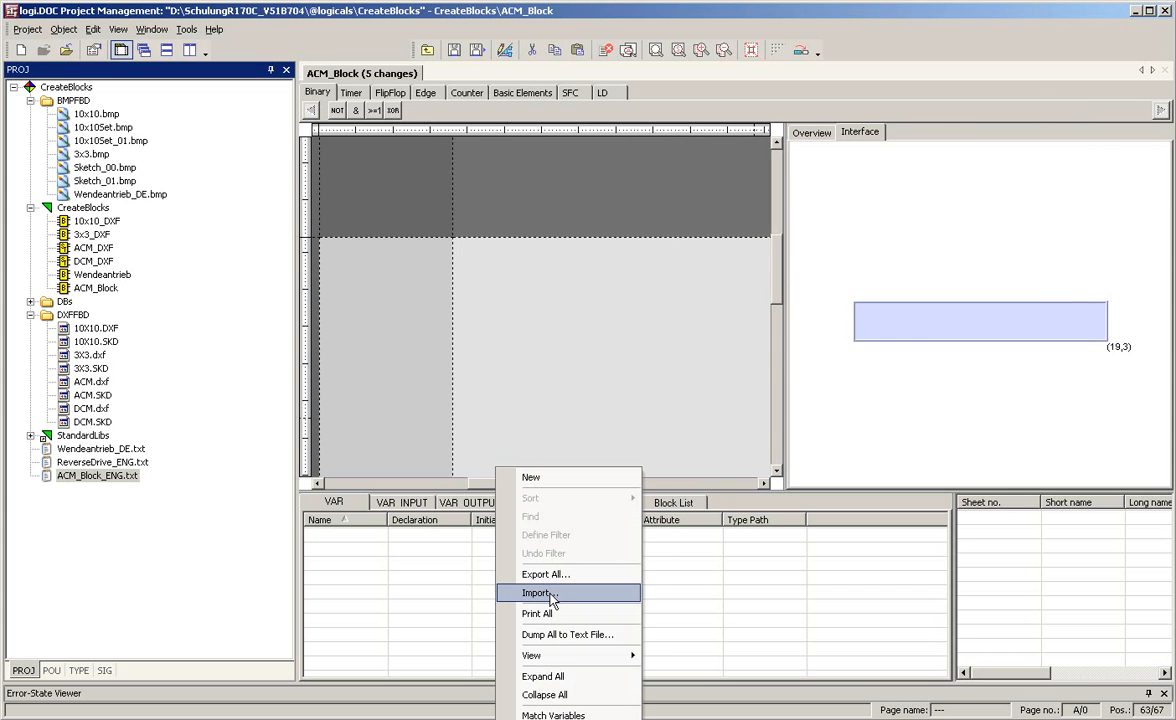
pyautogui.click(540, 593)
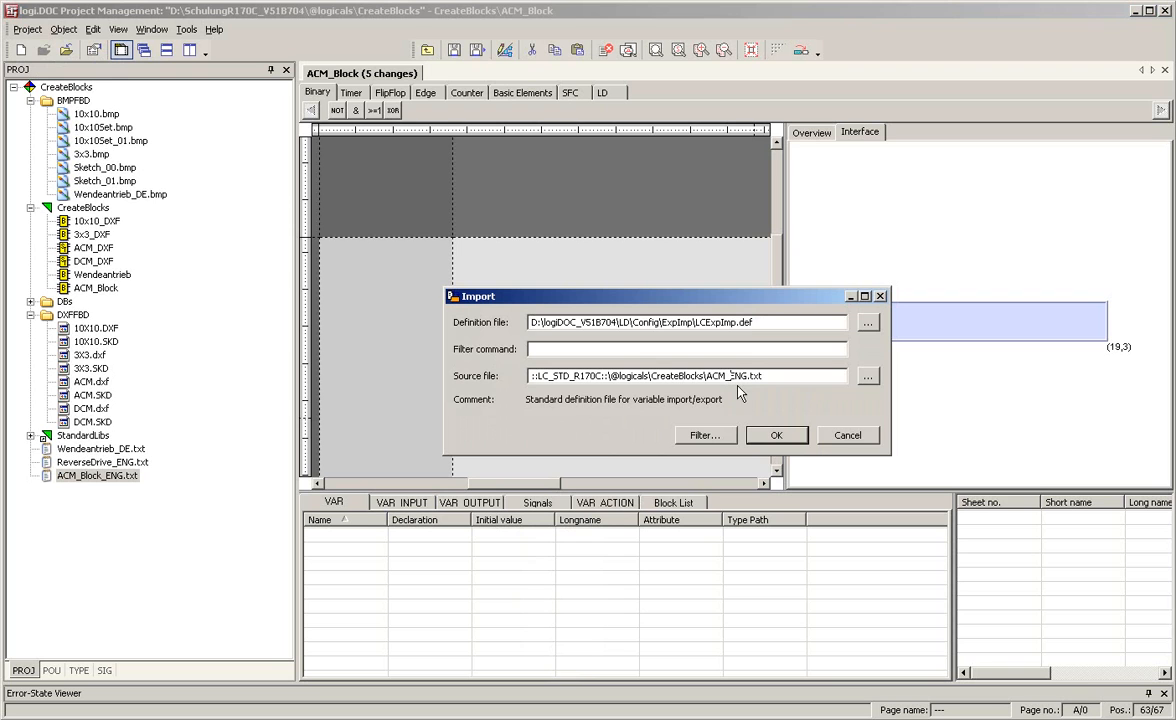
pyautogui.write('Block__')
pyautogui.press('Return')
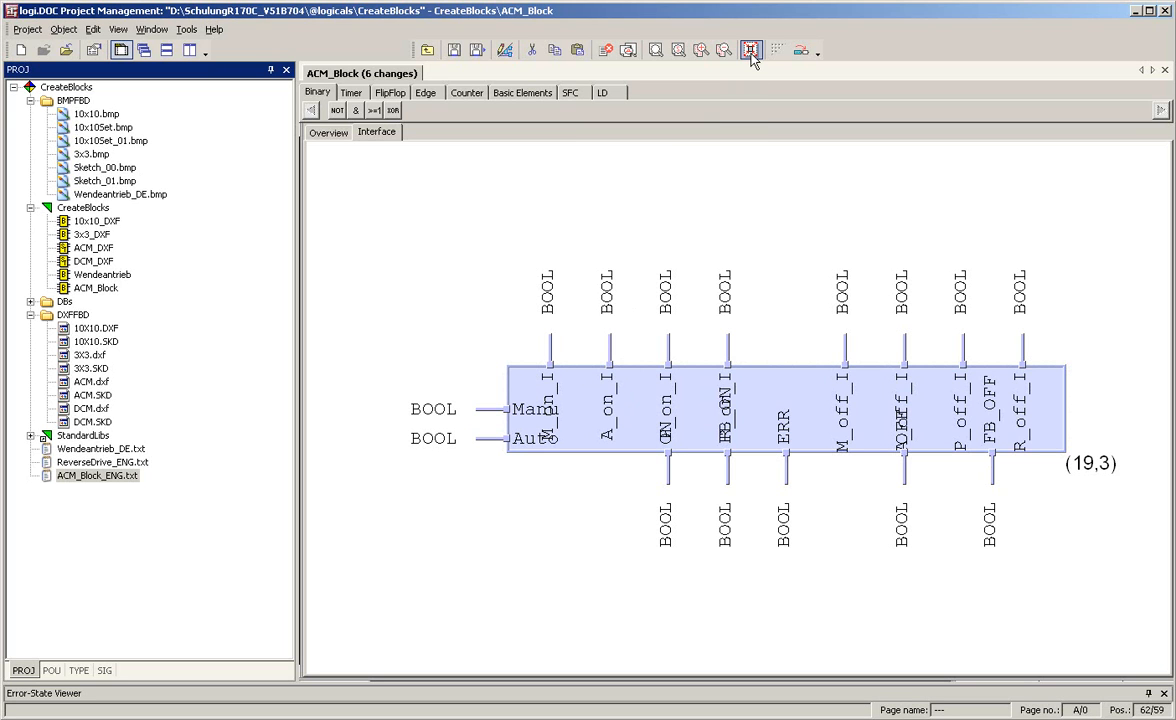
# Enable alternate I/O-names for the block interface and assign the DXF graphic ACM.dxf with Adjust turned on
pyautogui.rightClick(735, 406)
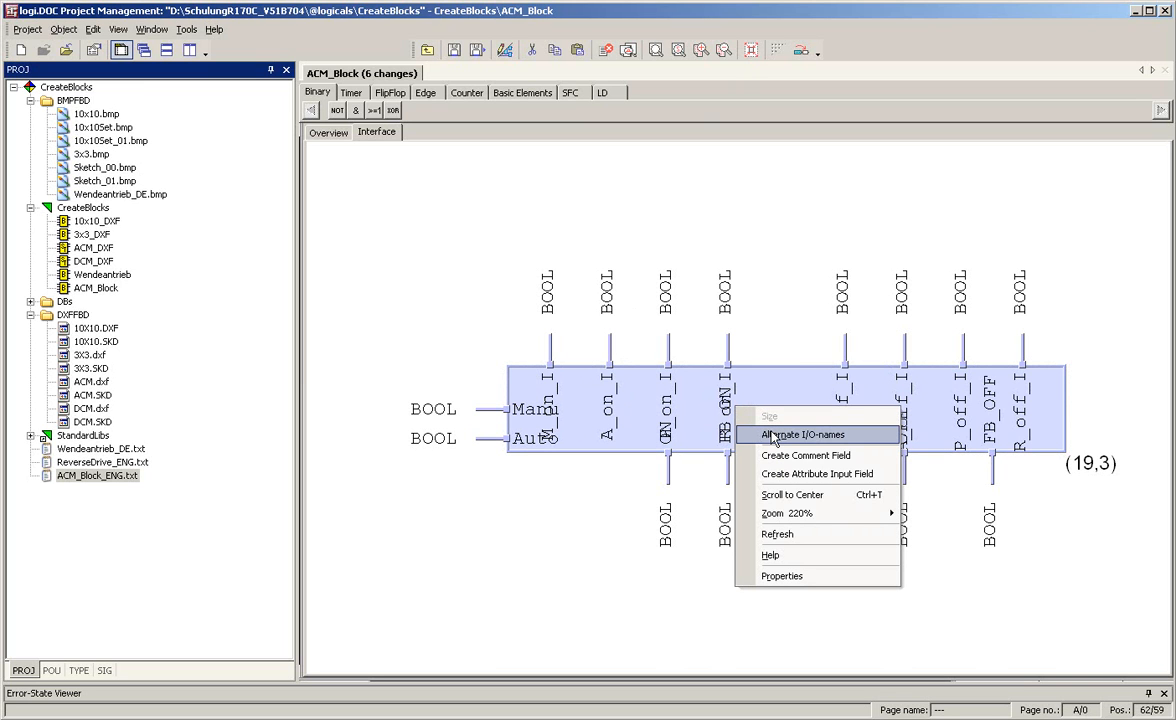
pyautogui.click(775, 435)
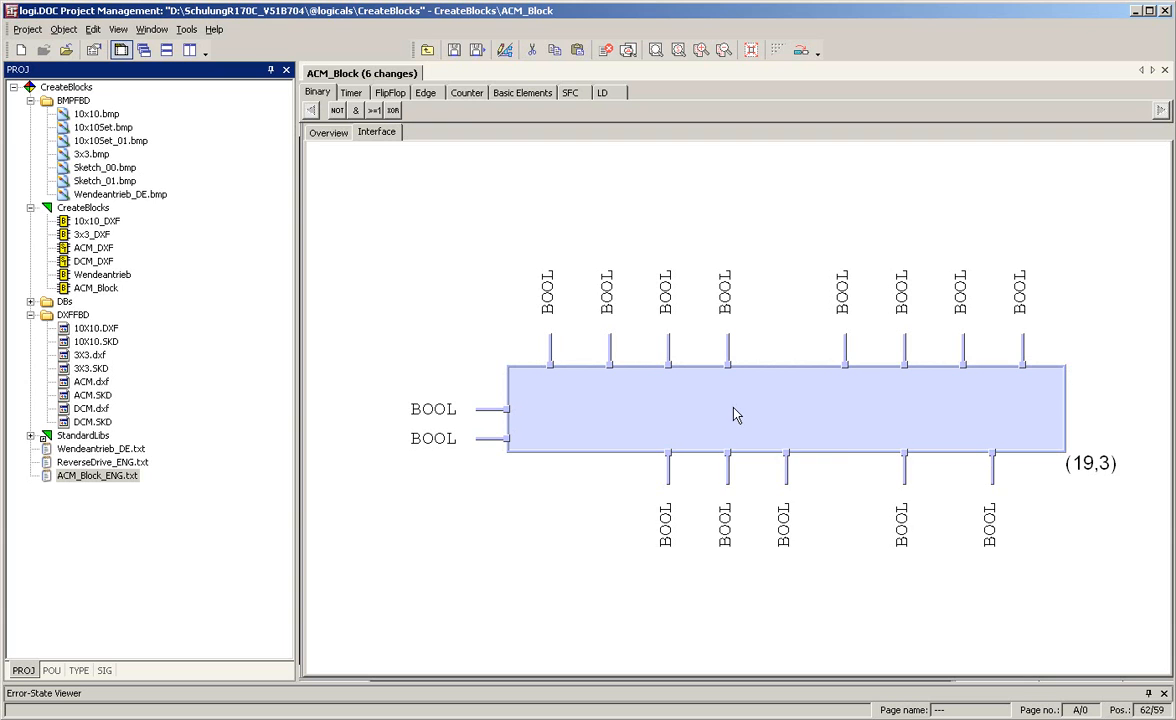
pyautogui.rightClick(734, 411)
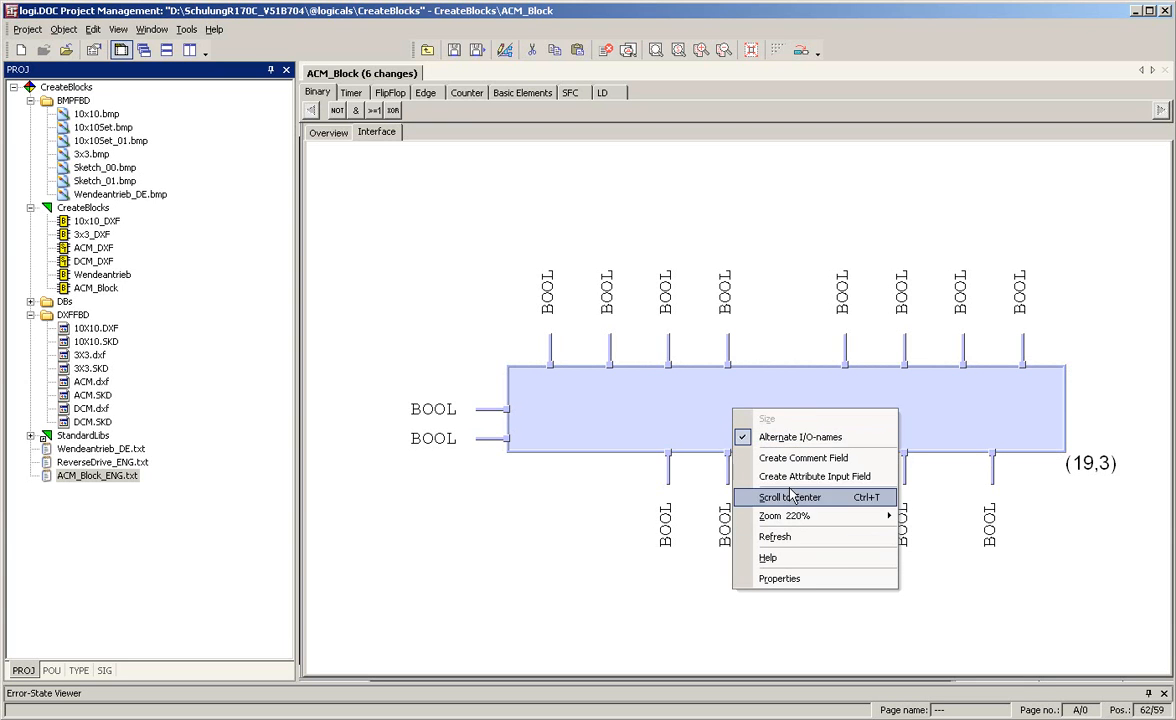
pyautogui.click(797, 578)
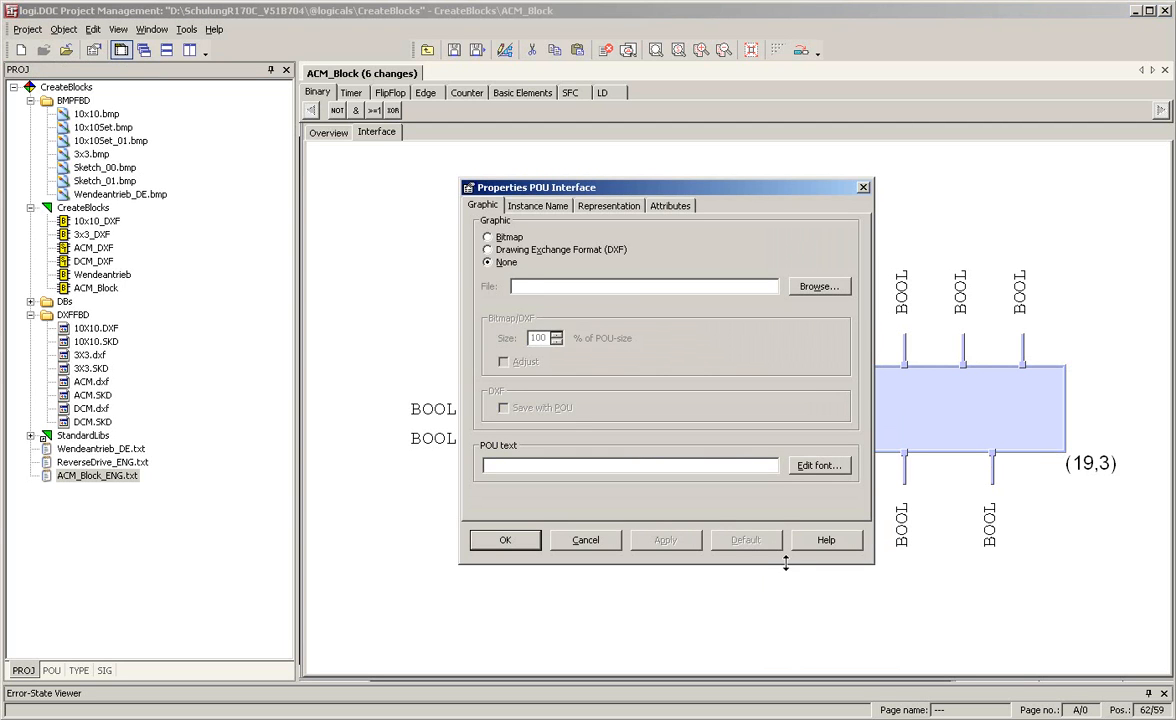
pyautogui.click(487, 251)
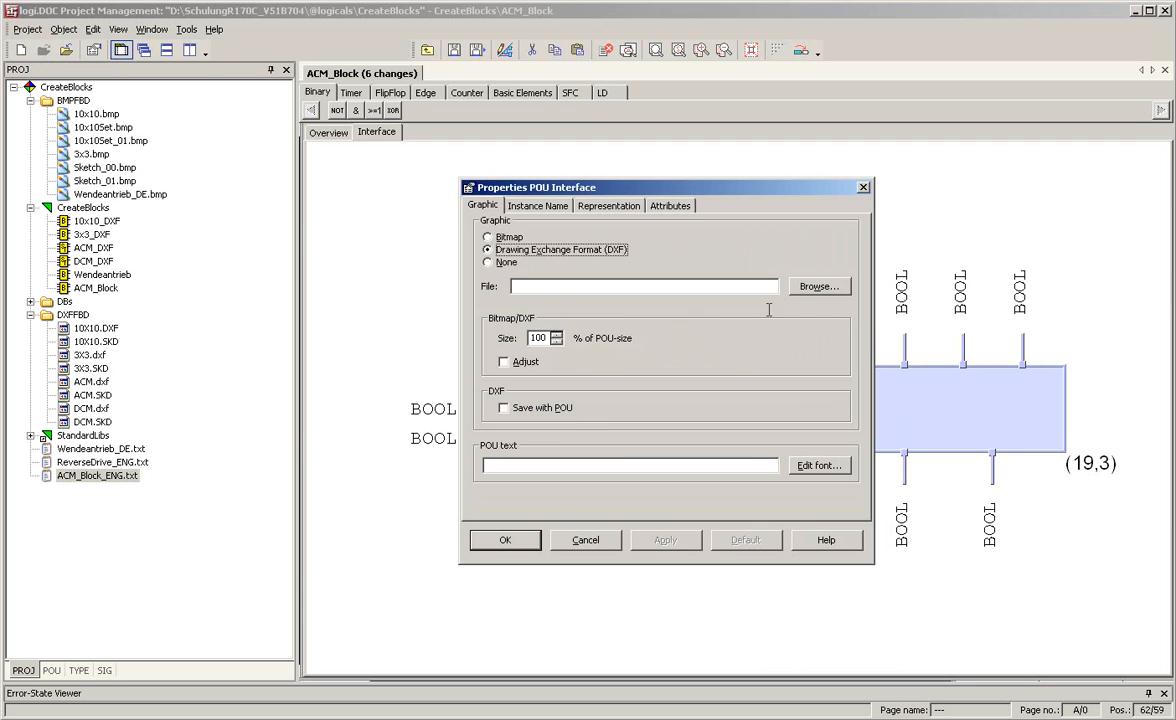
pyautogui.click(820, 287)
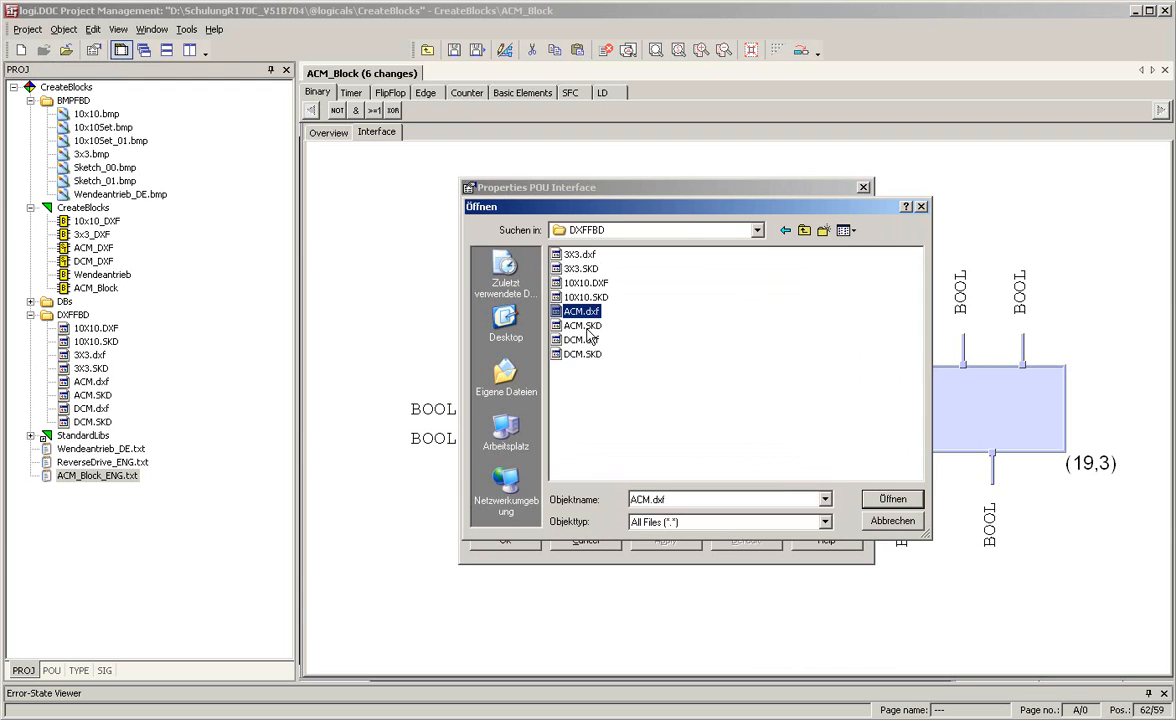
pyautogui.click(896, 502)
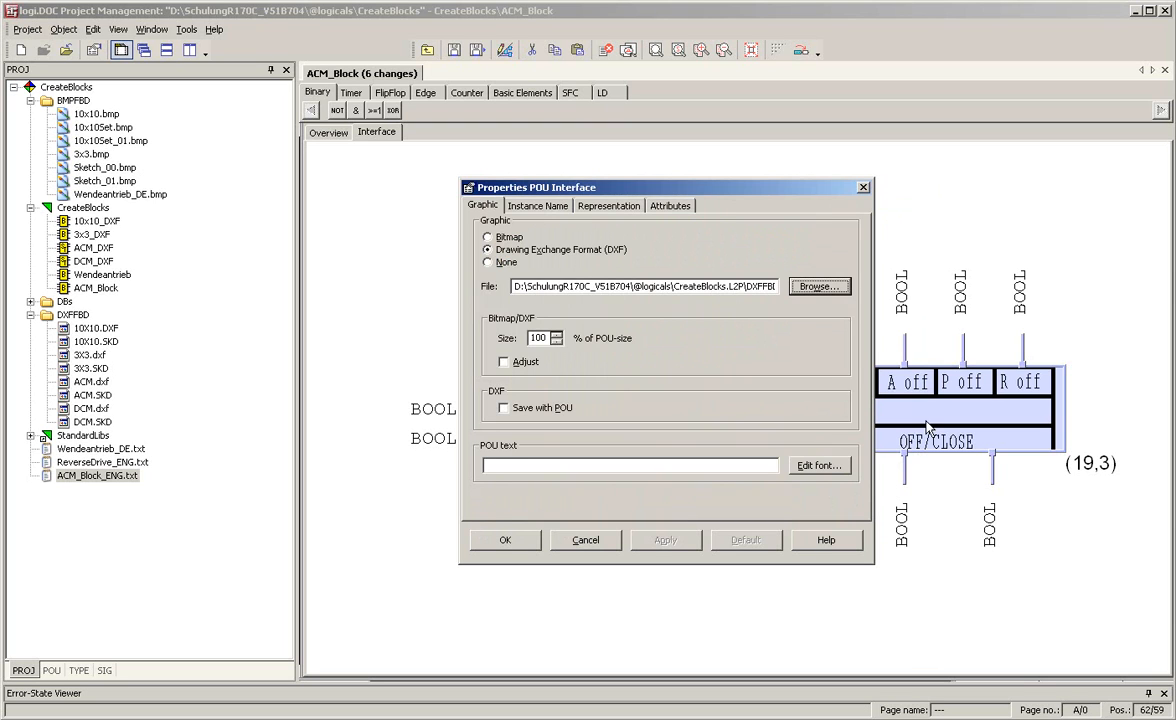
pyautogui.click(503, 363)
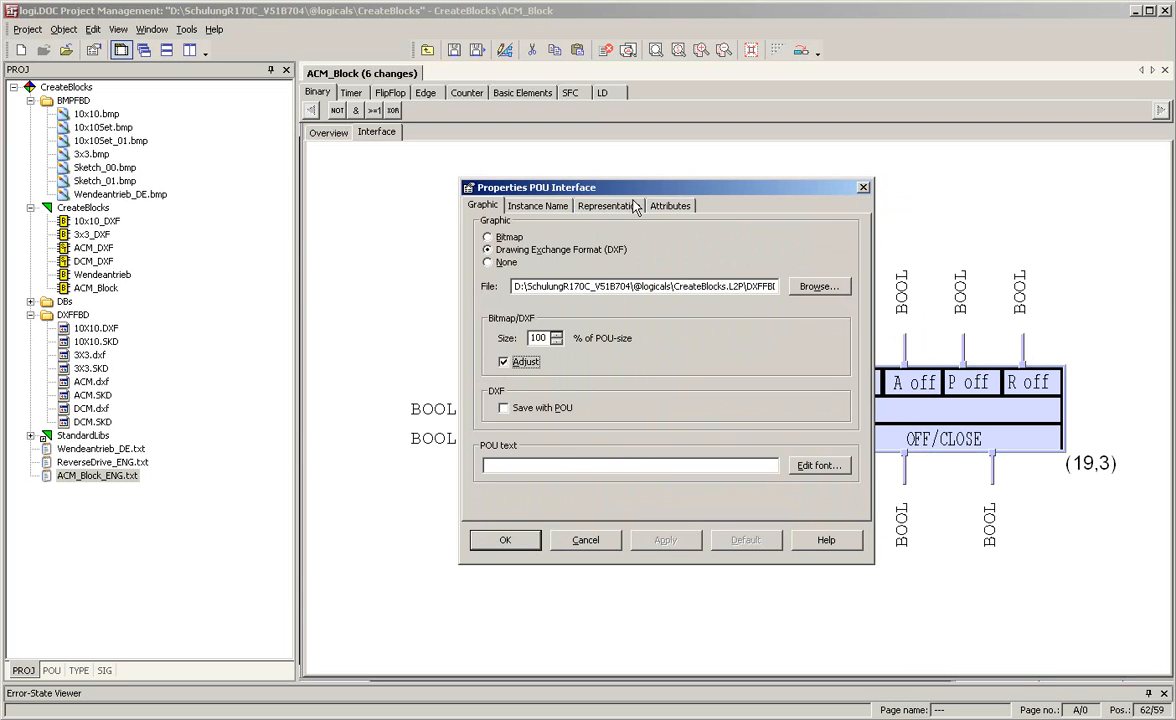
# Hide the POU background in the interface's representation properties and apply the settings
pyautogui.click(630, 206)
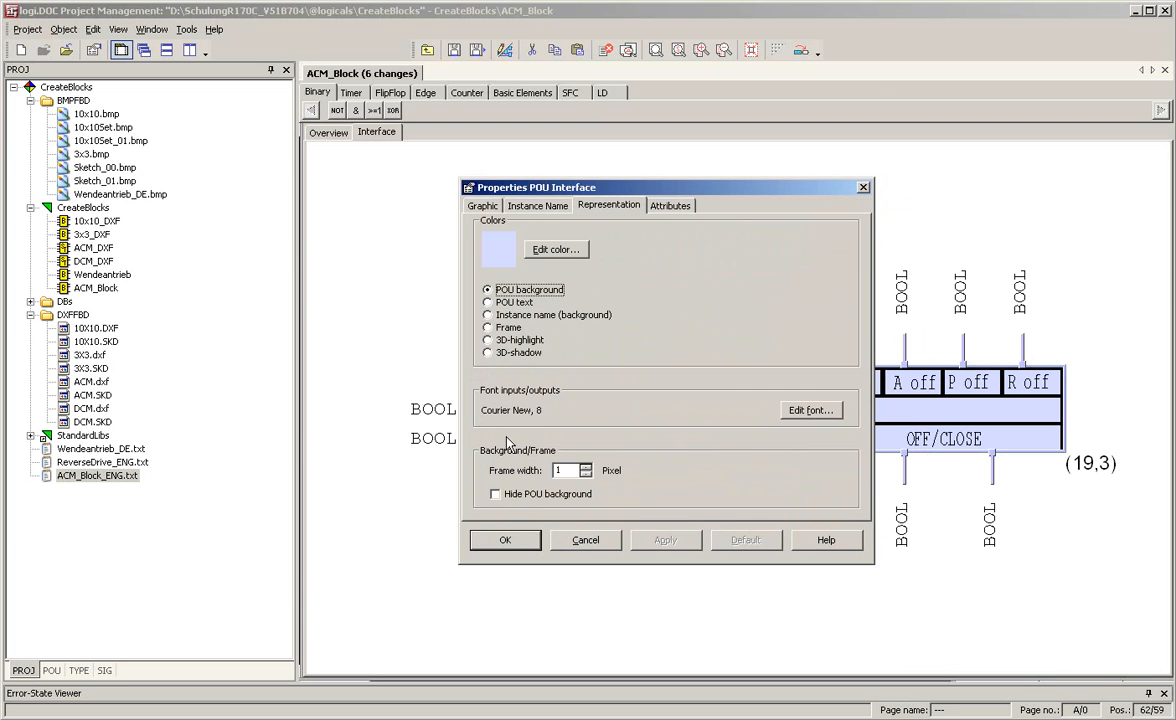
pyautogui.click(496, 495)
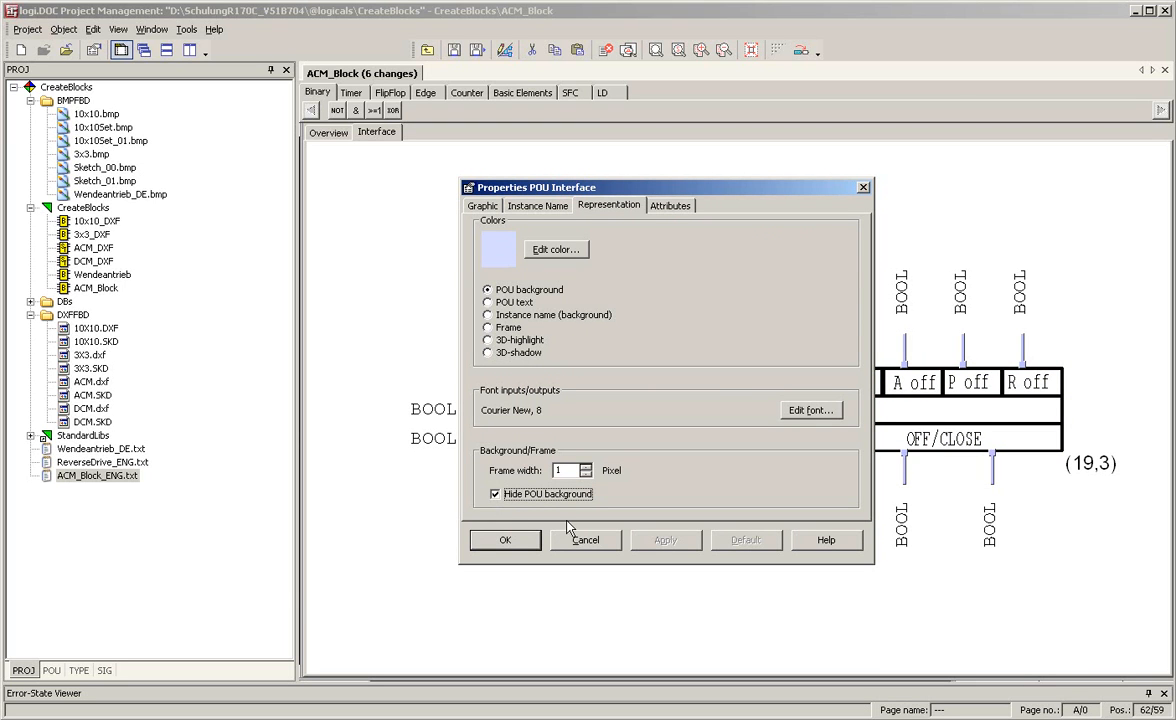
pyautogui.click(518, 547)
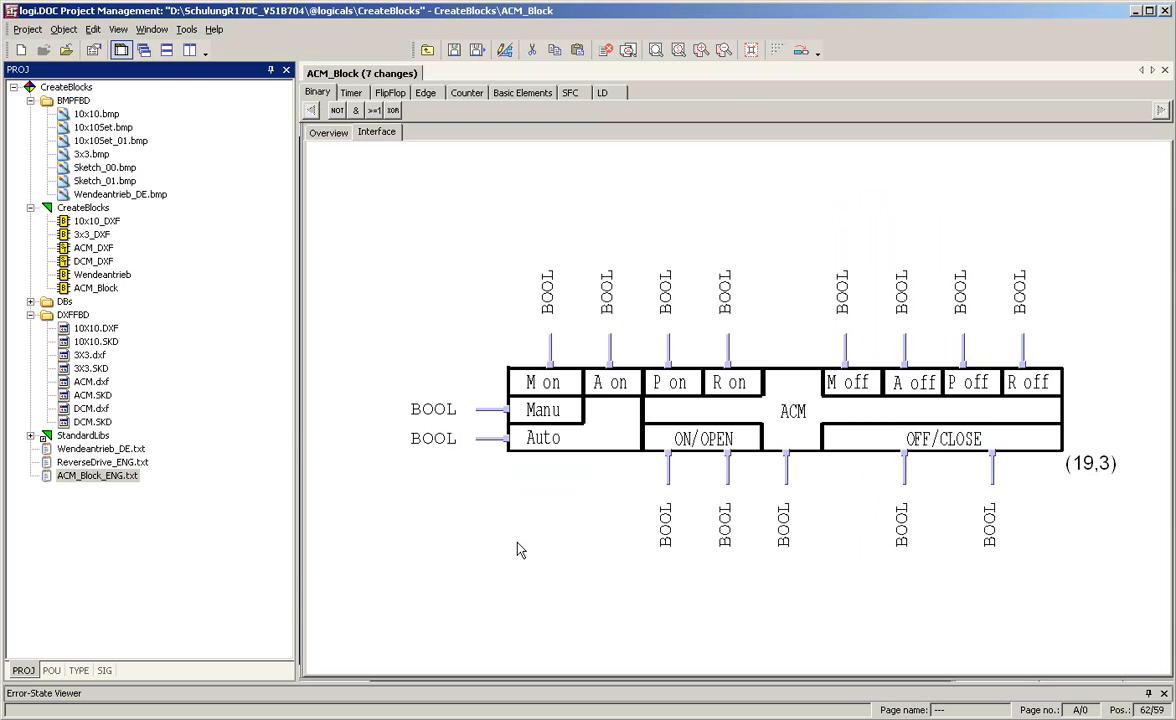
# Set the block's DXF graphic to be saved with the POU
pyautogui.click(596, 422)
pyautogui.rightClick(597, 426)
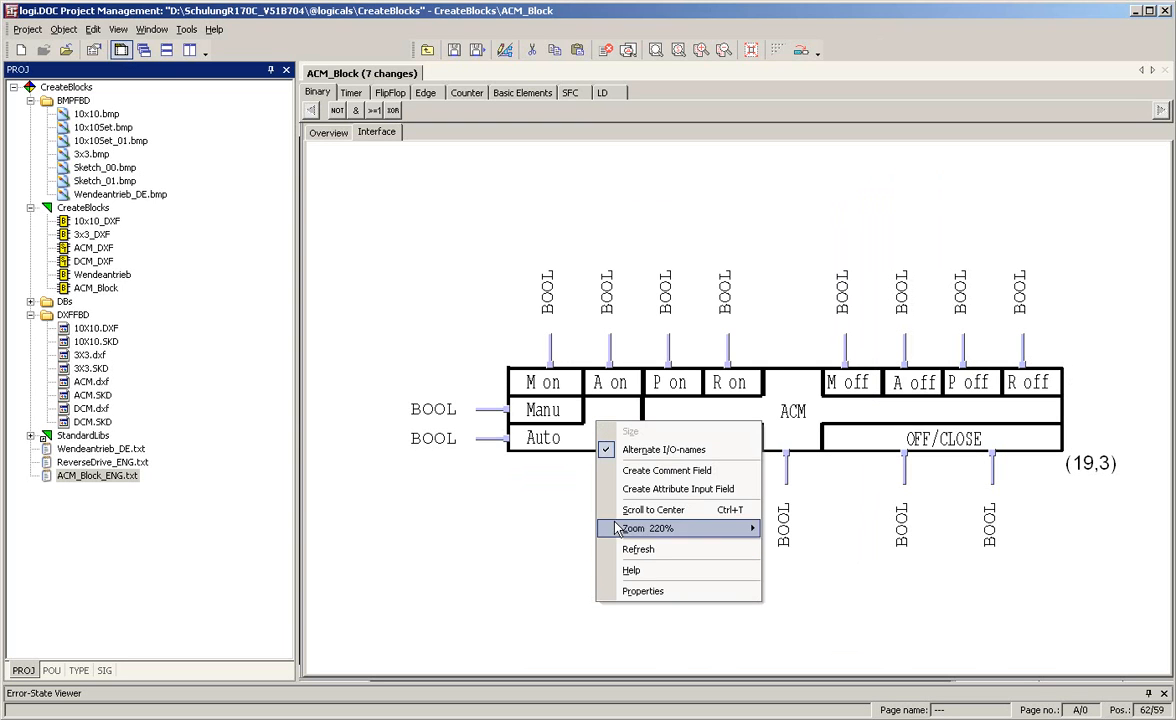
pyautogui.click(678, 592)
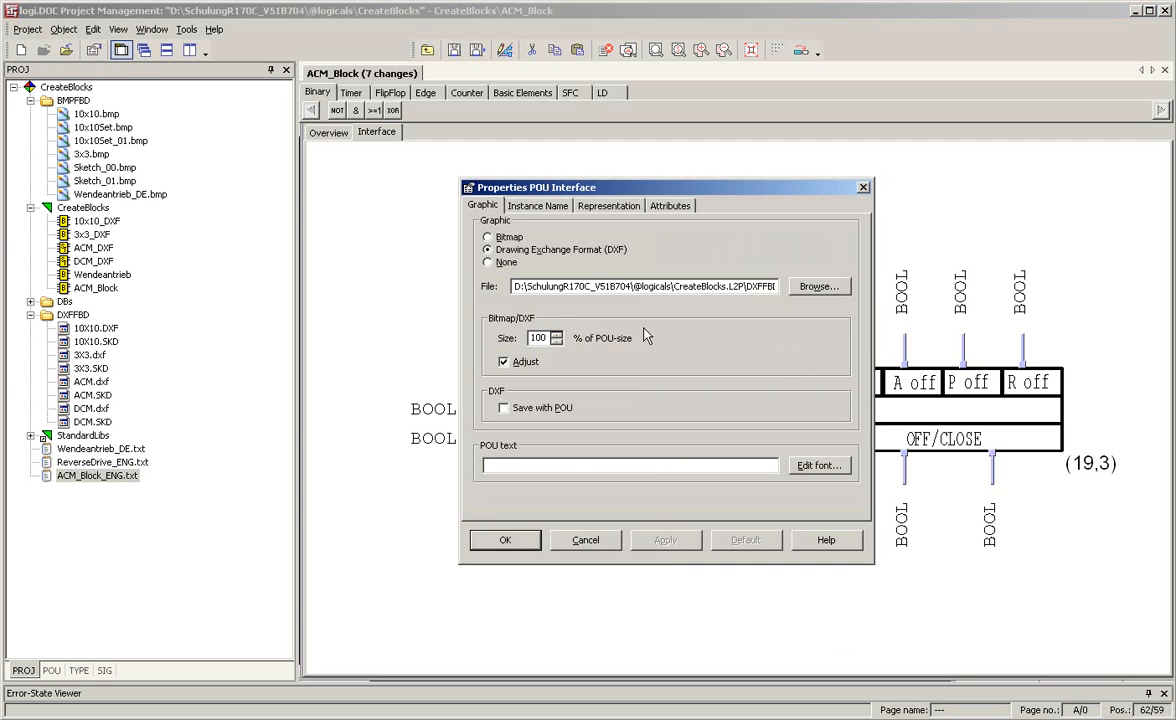
pyautogui.click(504, 408)
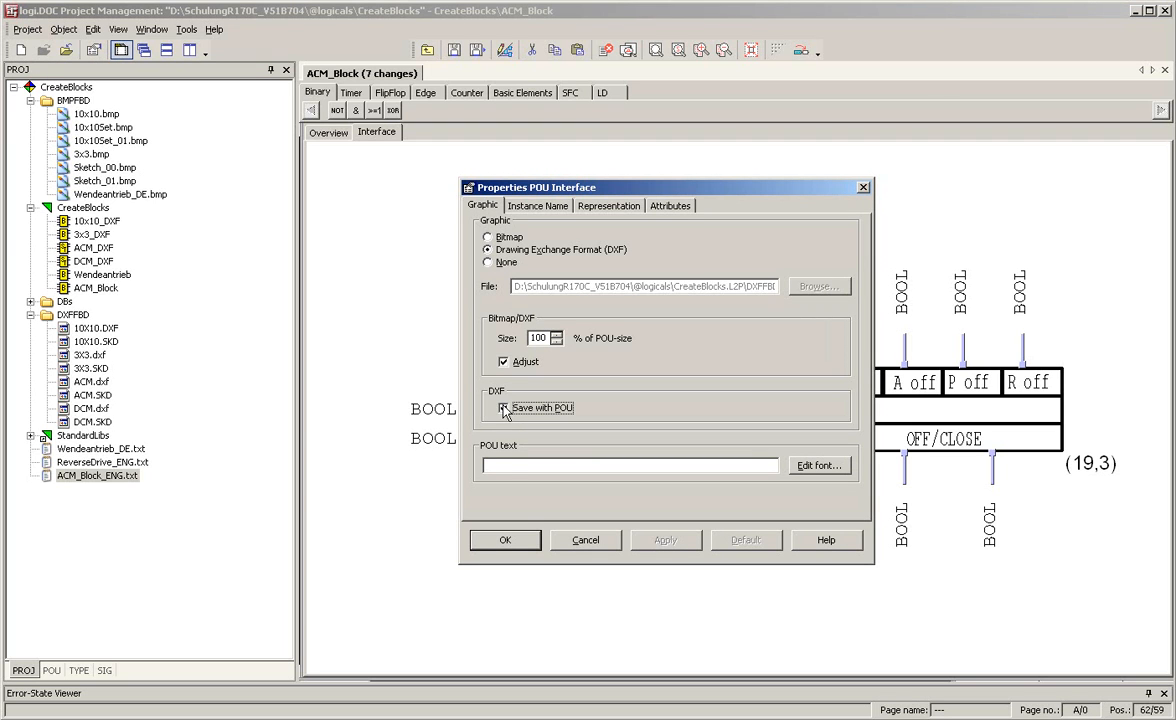
pyautogui.click(508, 542)
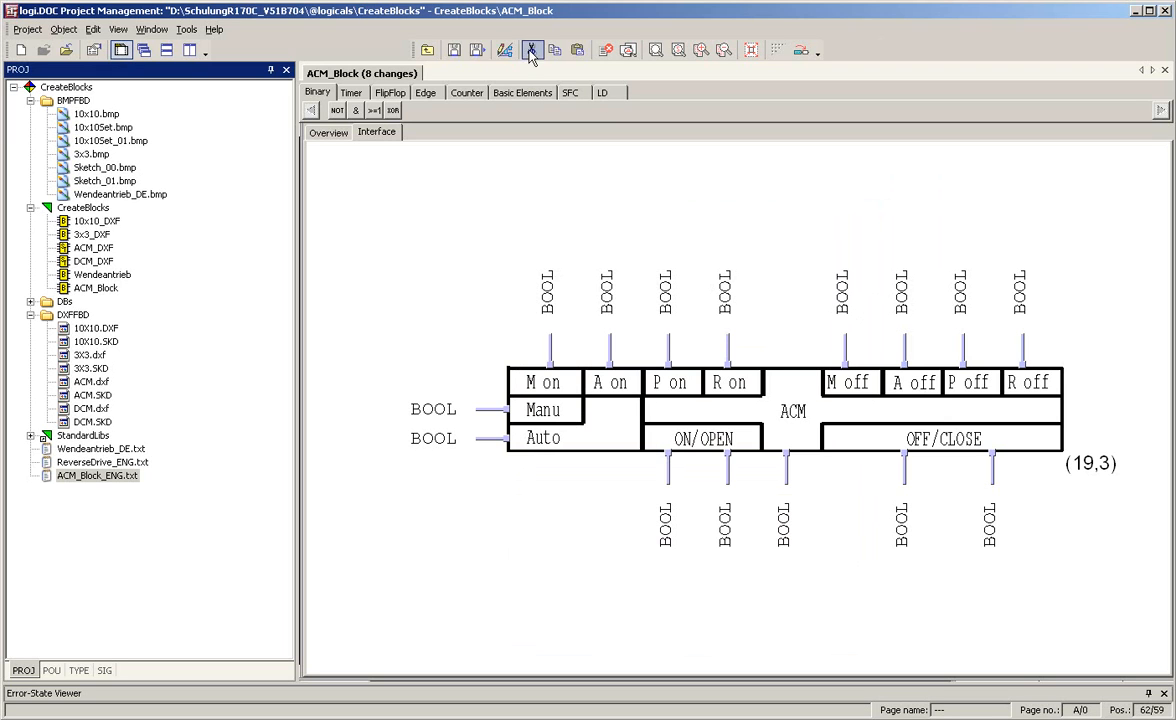
# Save ACM_Block and close its editor
pyautogui.click(453, 51)
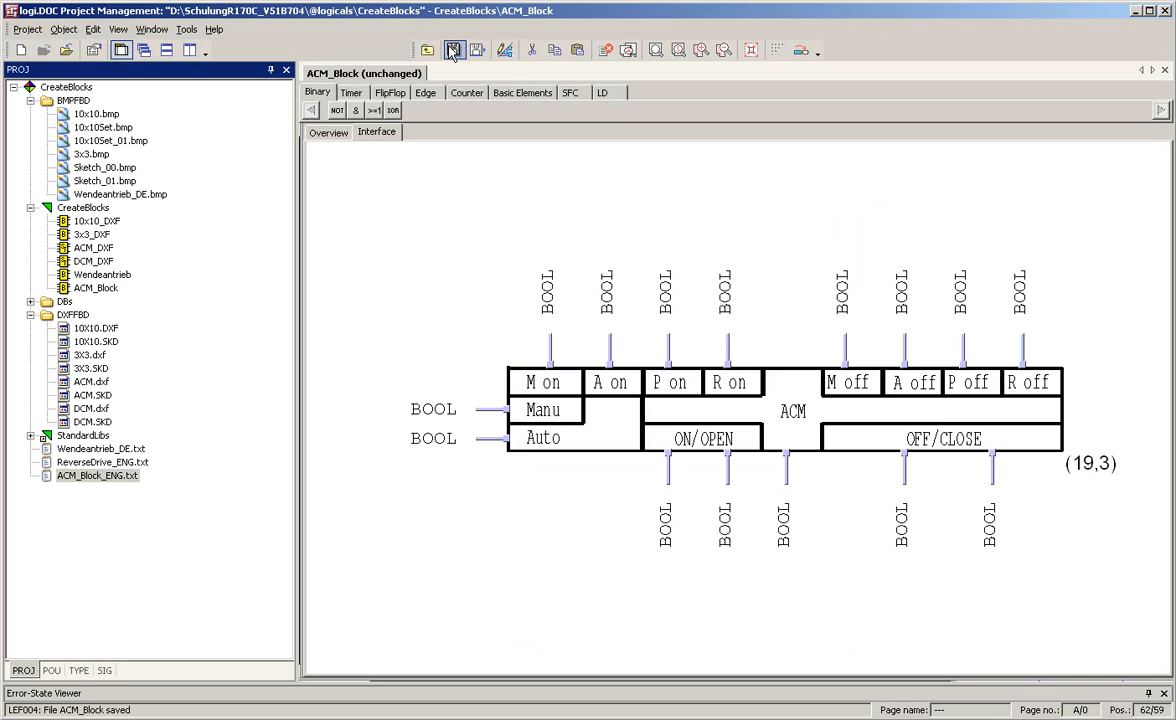
pyautogui.click(592, 374)
pyautogui.click(1165, 70)
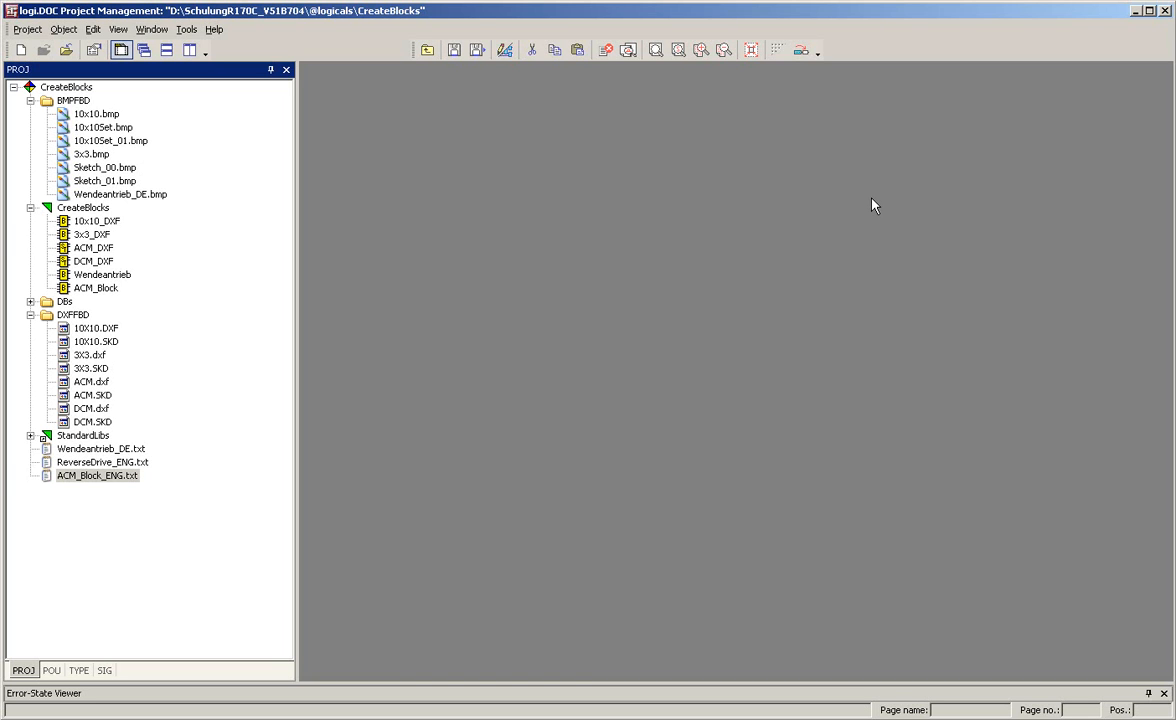
# Switch to AutoSketch, examine the grid and snap settings of the acm.skd drawing, and return to logi.DOC
pyautogui.hotkey('alt', 'Tab')
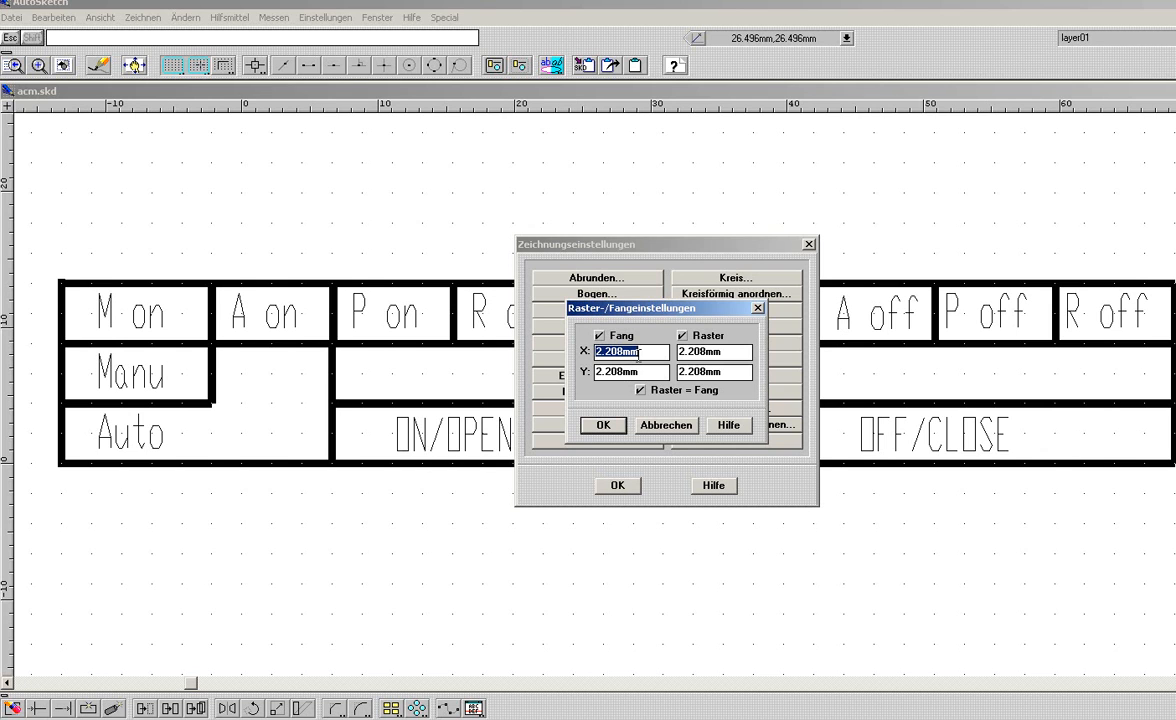
pyautogui.press('Return')
pyautogui.press('Return')
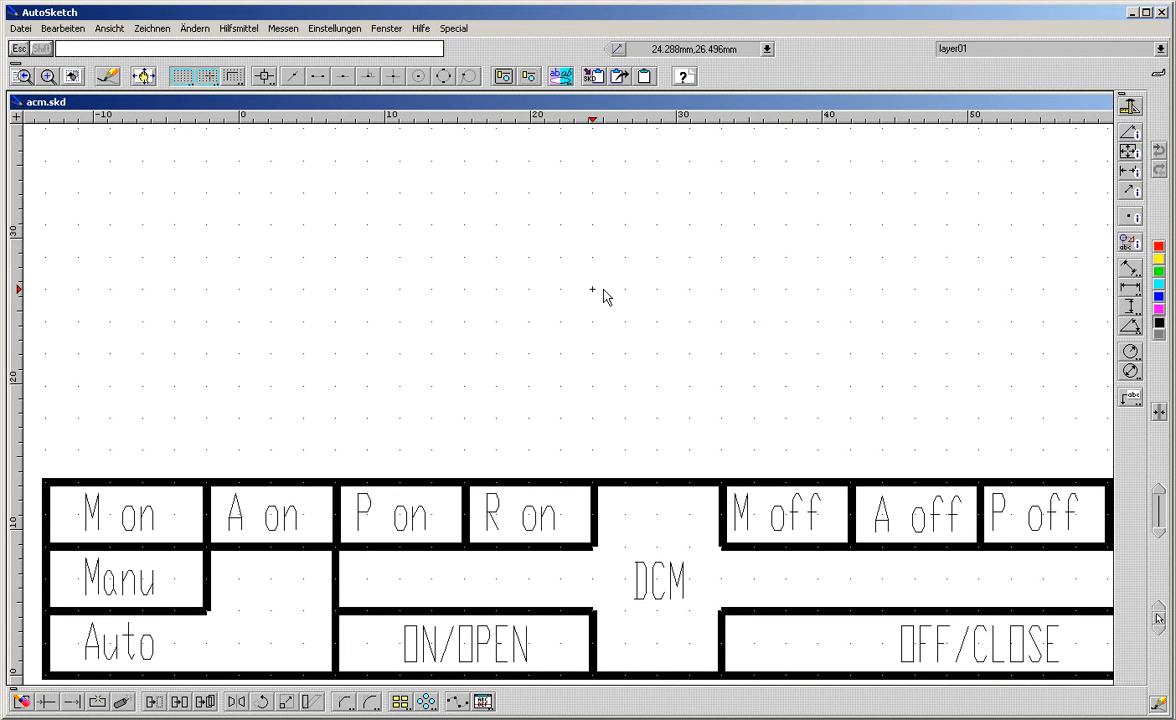
pyautogui.hotkey('alt', 'Tab')
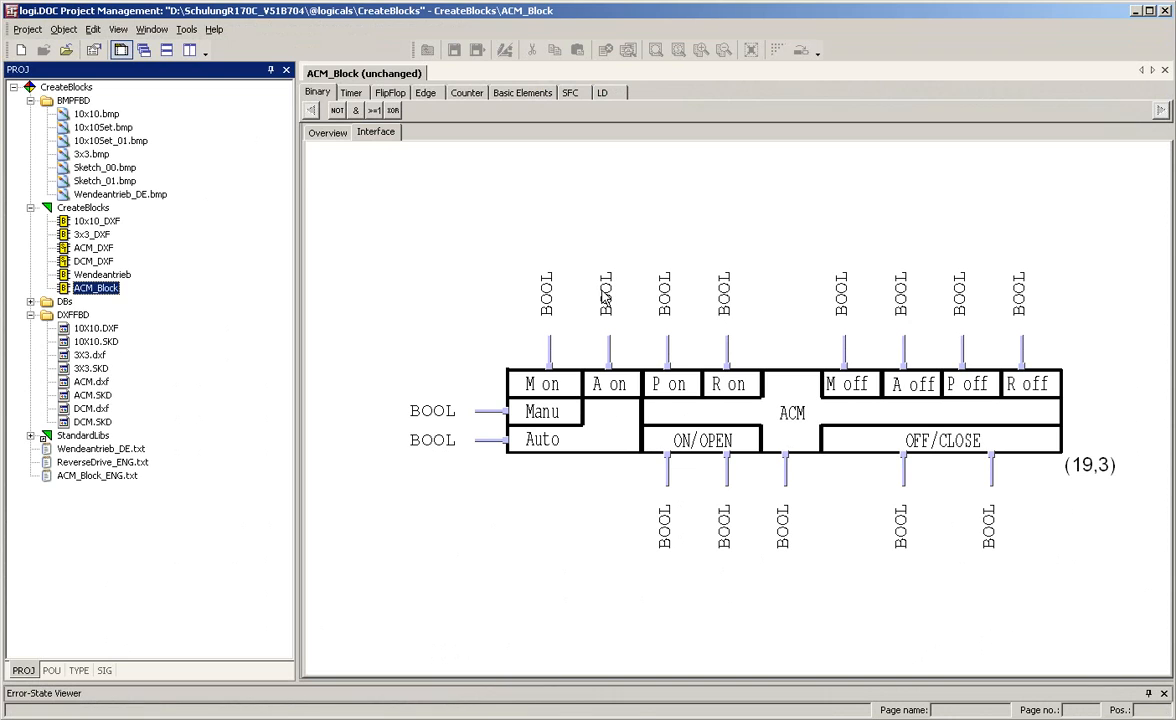